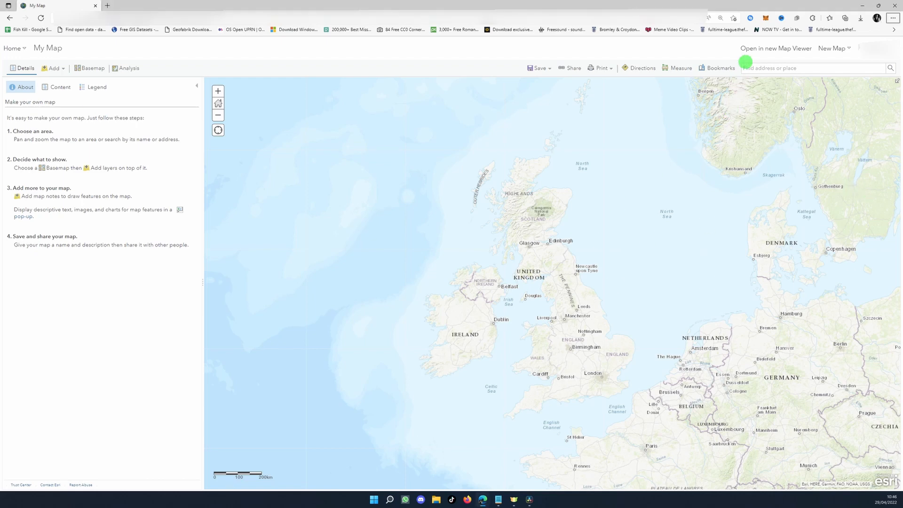
# Open the map in the new Map Viewer and return to Map Viewer Classic
pyautogui.click(757, 49)
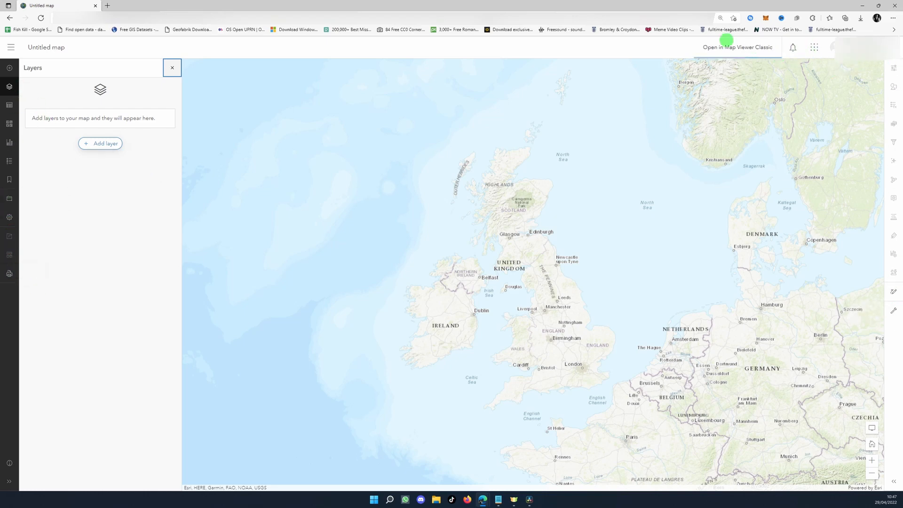
pyautogui.click(723, 41)
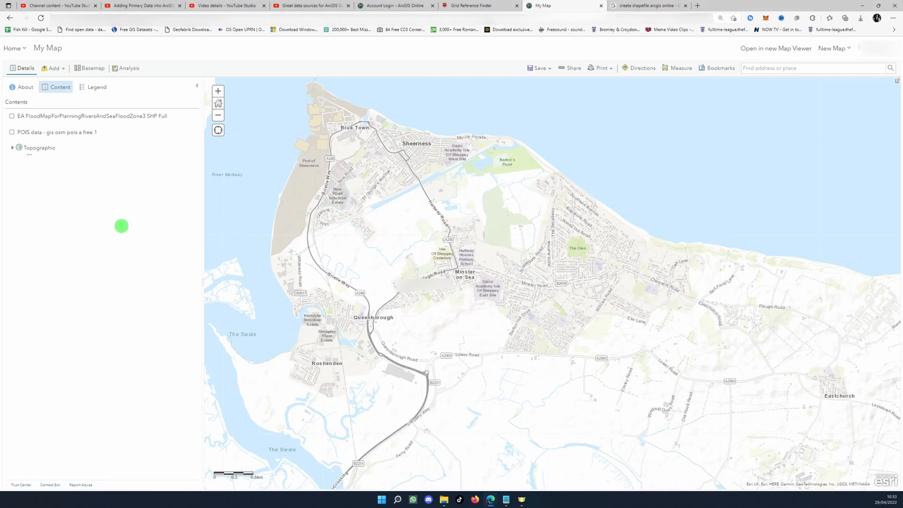
# Turn on the POIS data and EA Flood Zone 3 layers and move the POIS layer above the flood layer
pyautogui.click(12, 132)
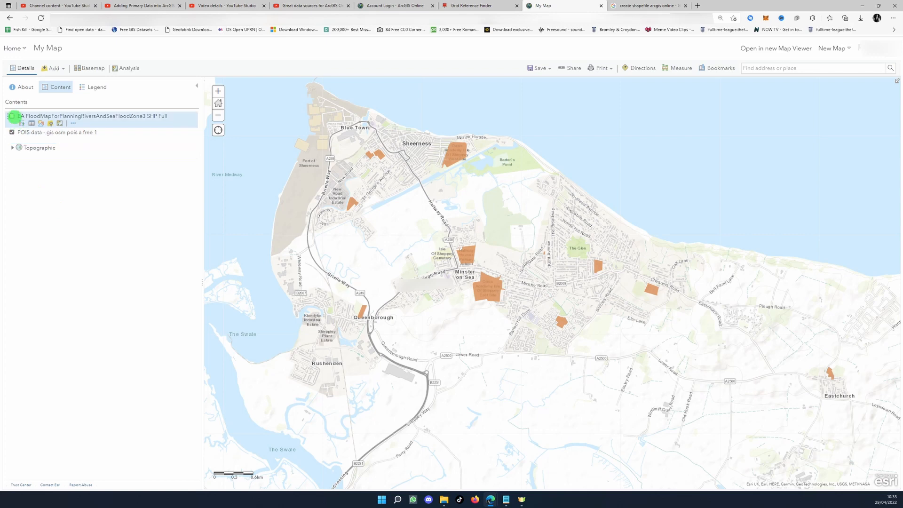
pyautogui.click(12, 116)
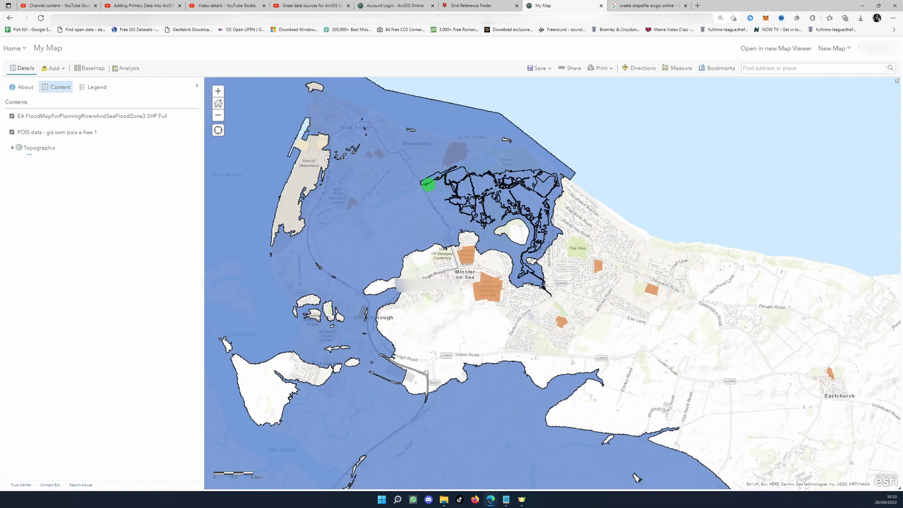
pyautogui.moveTo(177, 136); pyautogui.dragTo(171, 114)
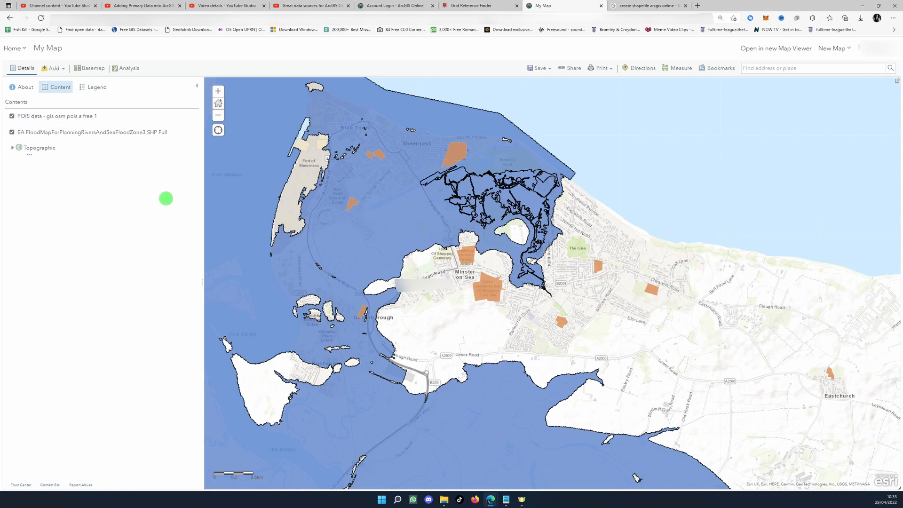
# Change the fill colour of the EA Flood Zone 3 layer's symbol to dark blue #002673
pyautogui.moveTo(38, 138)
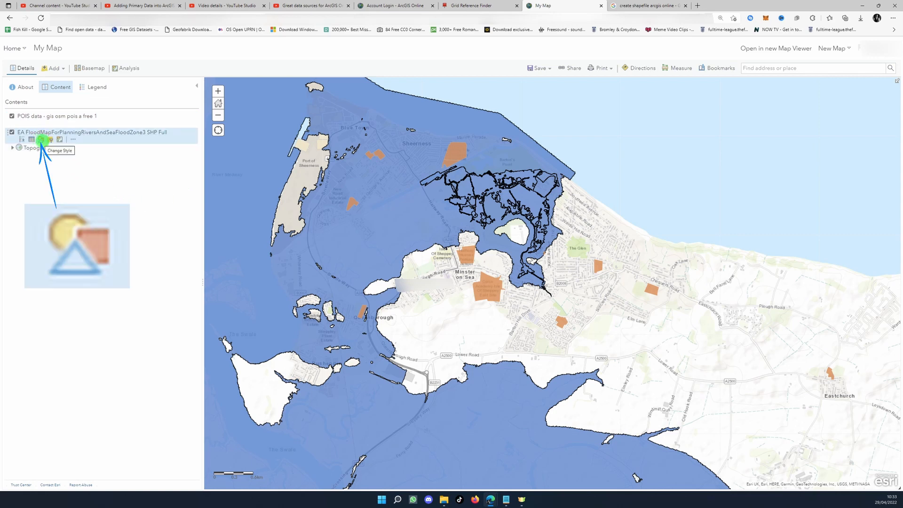
pyautogui.click(41, 139)
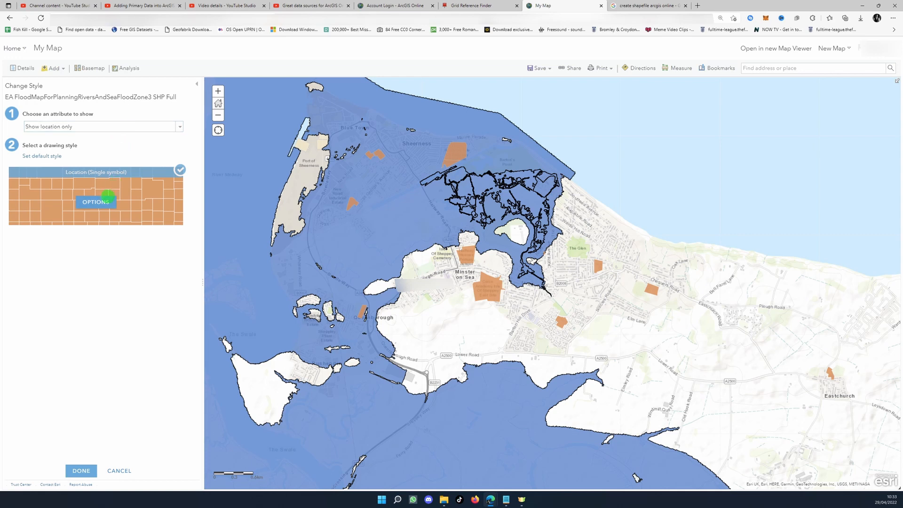
pyautogui.click(105, 201)
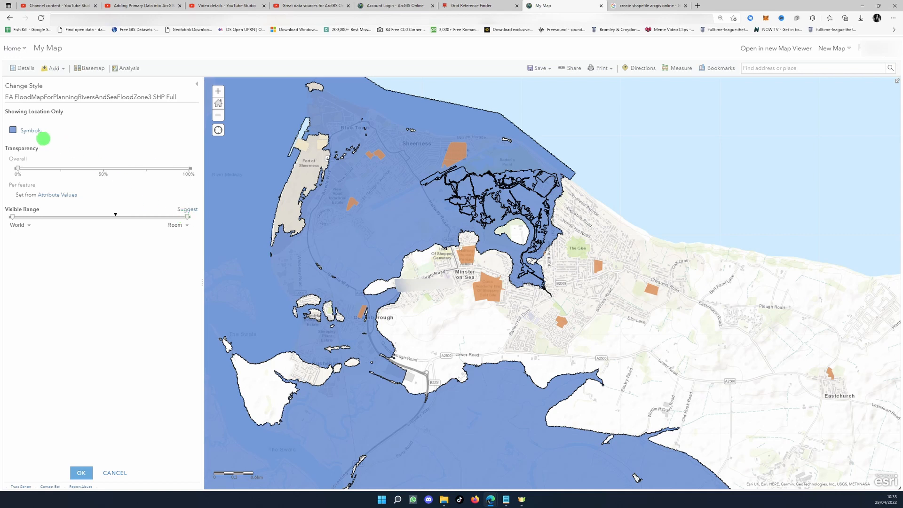
pyautogui.click(31, 131)
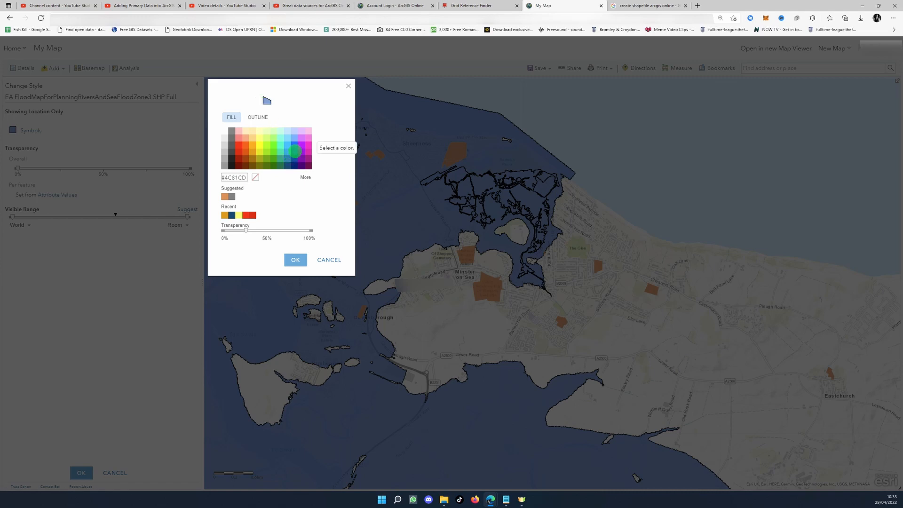
pyautogui.click(294, 165)
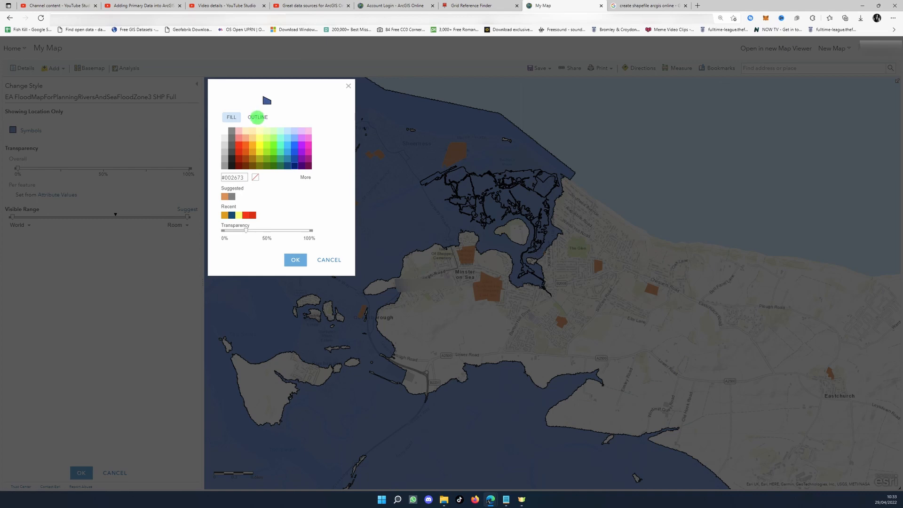
# Set the flood zone symbol's outline width to 0.1 px and apply the layer style
pyautogui.click(258, 117)
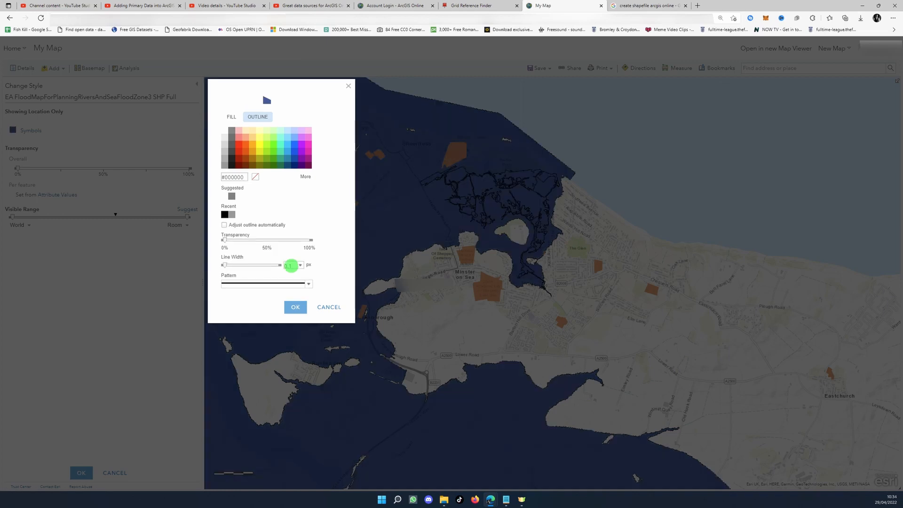
pyautogui.moveTo(291, 265); pyautogui.dragTo(256, 260)
pyautogui.write('0')
pyautogui.click(296, 306)
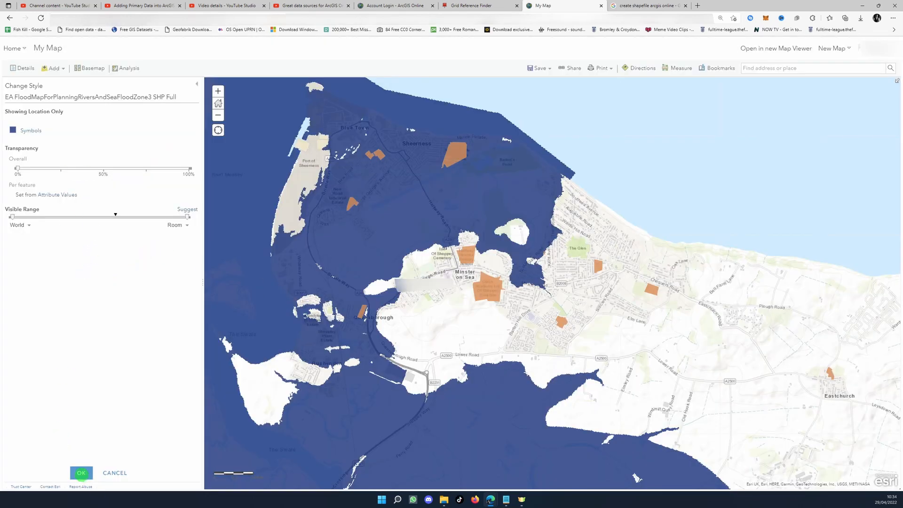
pyautogui.click(81, 473)
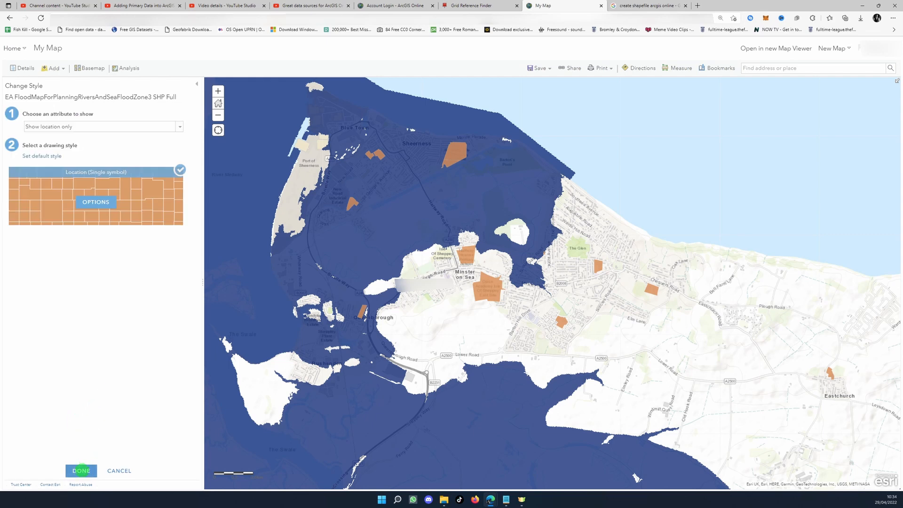
pyautogui.click(82, 470)
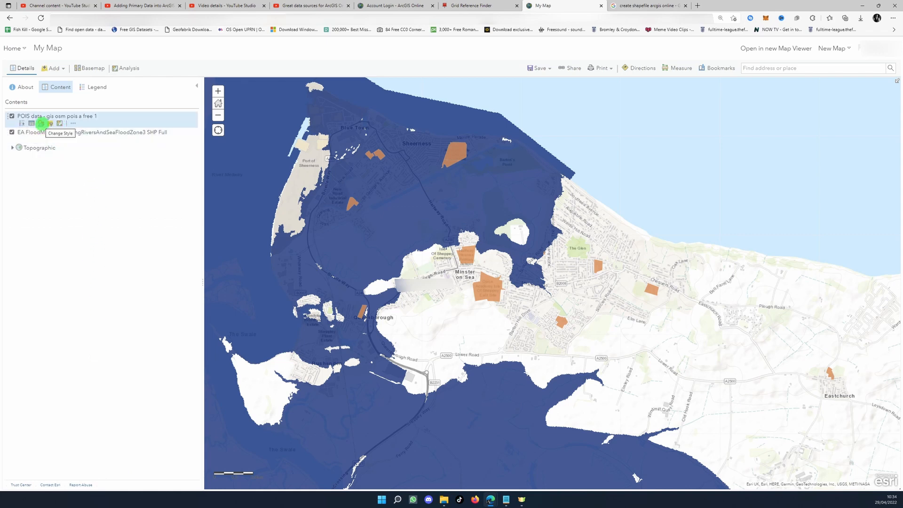
# Restyle the POIS data layer's symbol with a red #FF0000 fill and a dark #1A1A1A outline
pyautogui.click(41, 124)
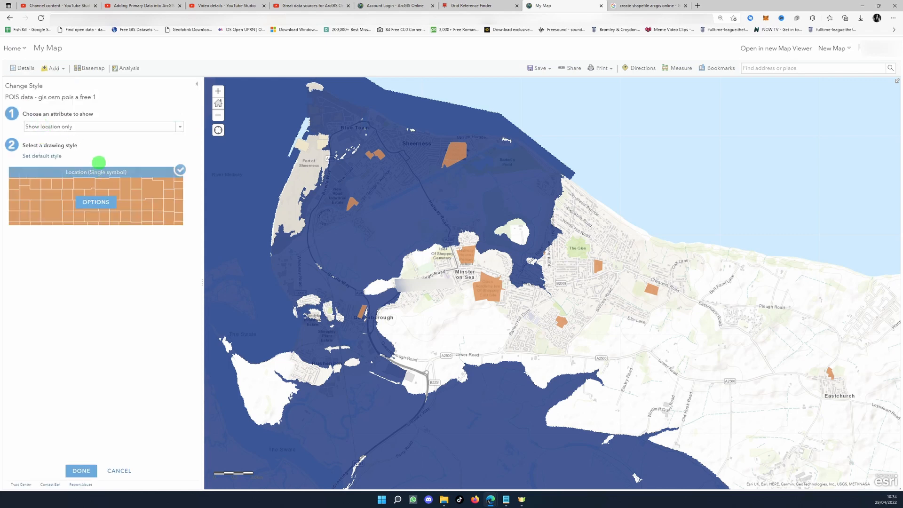
pyautogui.click(92, 200)
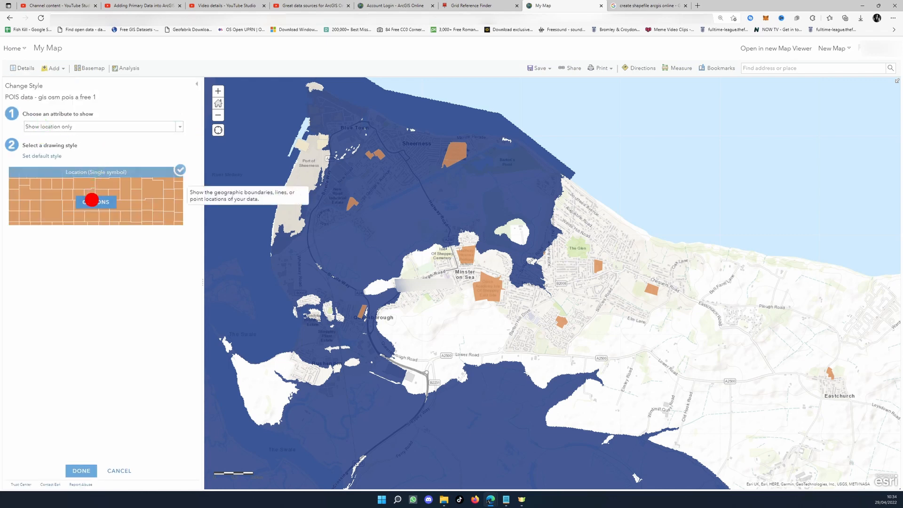
pyautogui.click(32, 132)
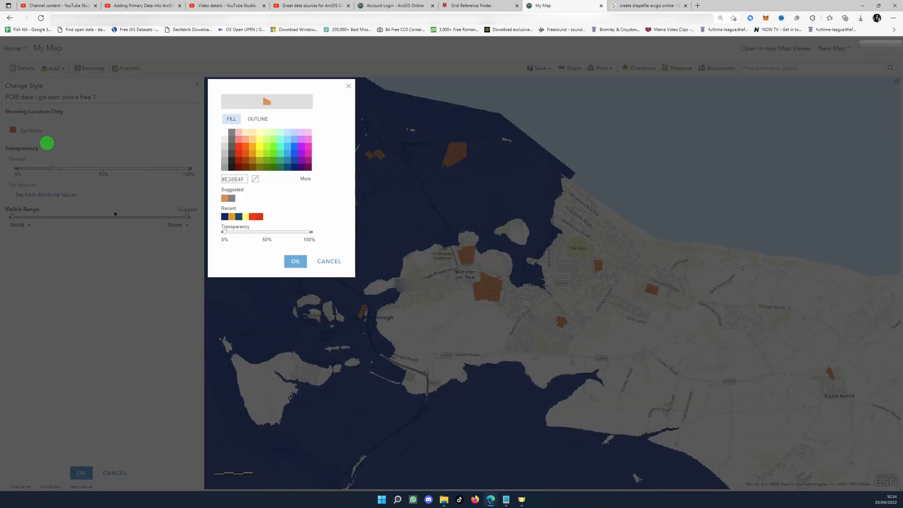
pyautogui.click(238, 146)
pyautogui.click(258, 120)
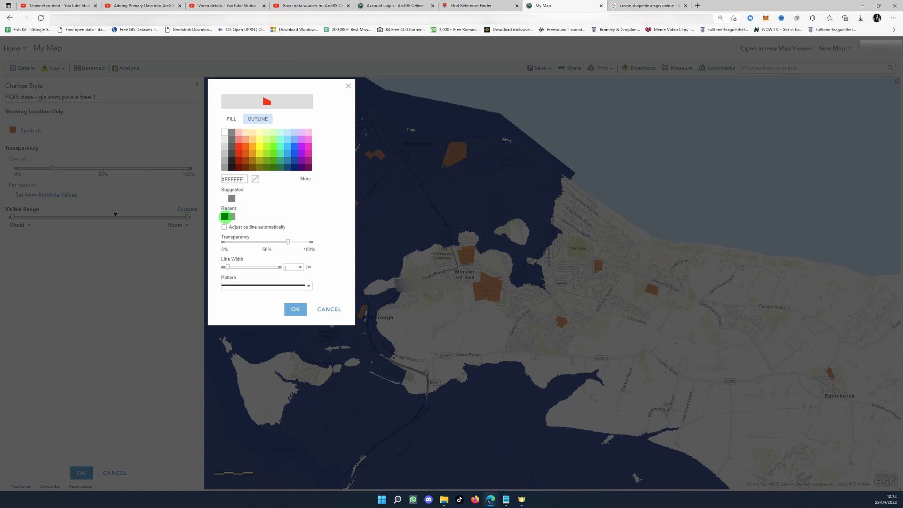
pyautogui.click(231, 166)
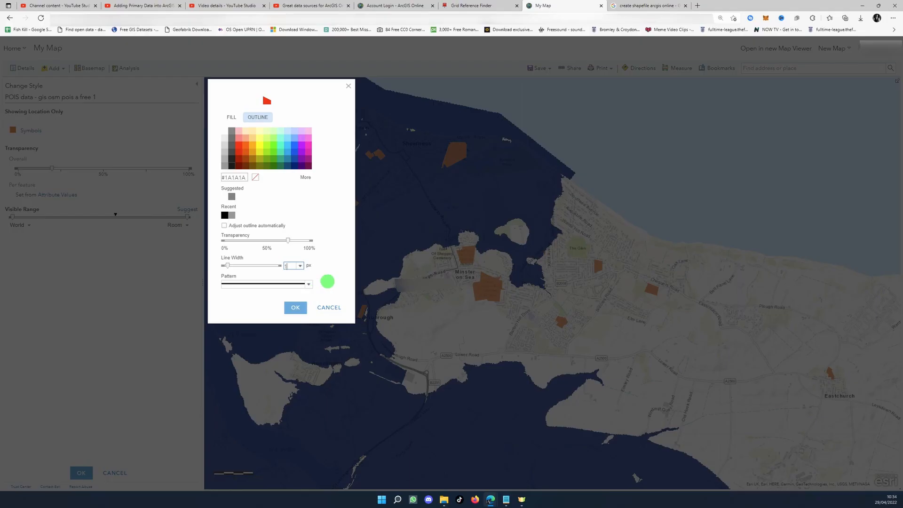
pyautogui.click(296, 307)
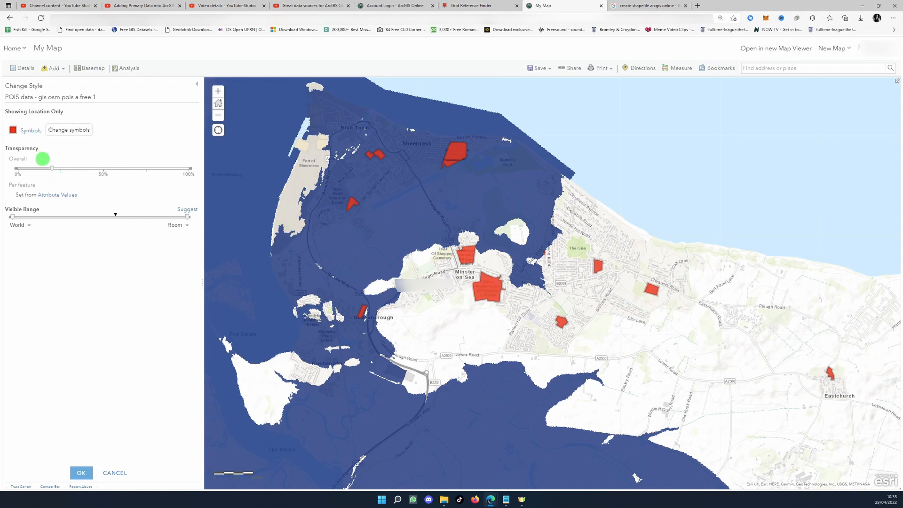
# Set the POIS data layer's overall transparency to 0% and apply the layer style
pyautogui.moveTo(52, 168); pyautogui.dragTo(12, 168)
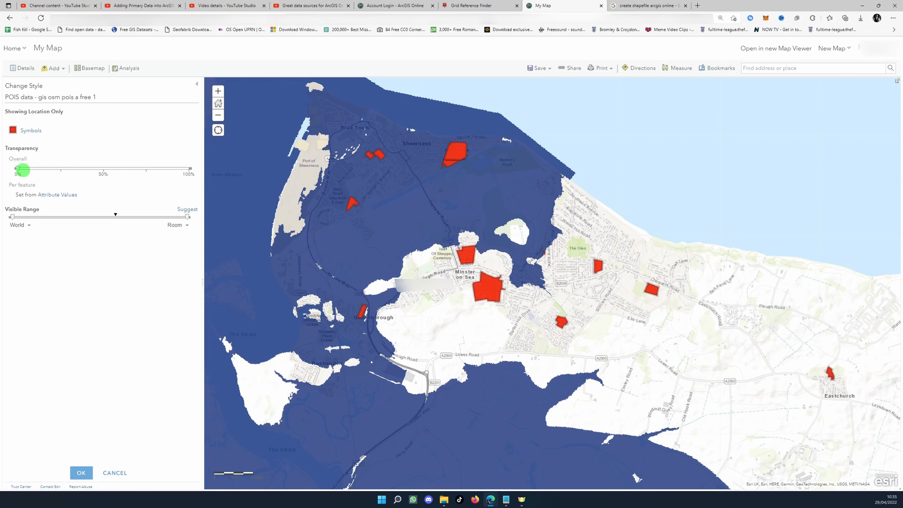
pyautogui.click(81, 472)
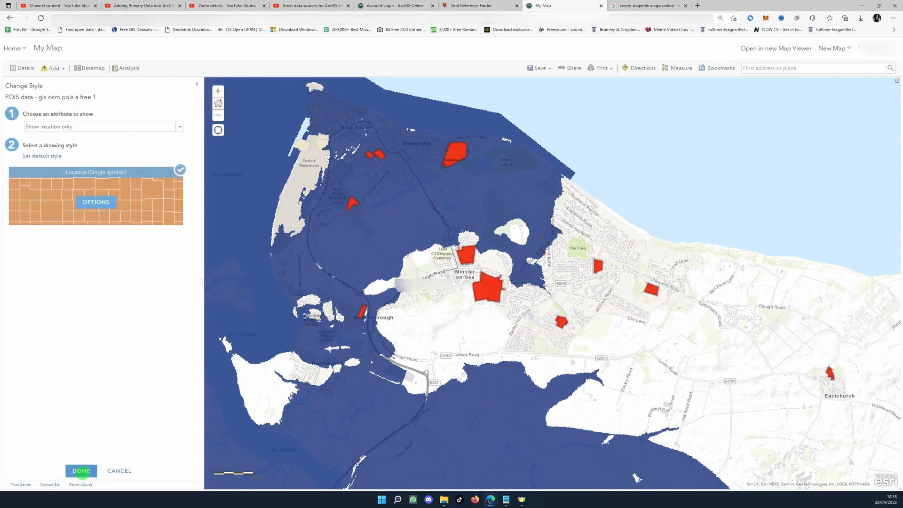
pyautogui.click(80, 470)
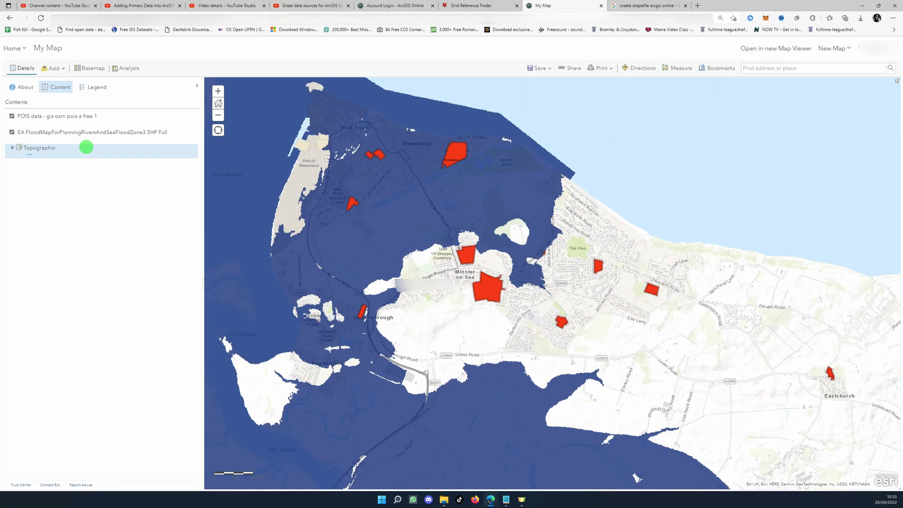
# Create labels for the POIS data layer and give them a halo of size 2
pyautogui.moveTo(88, 121)
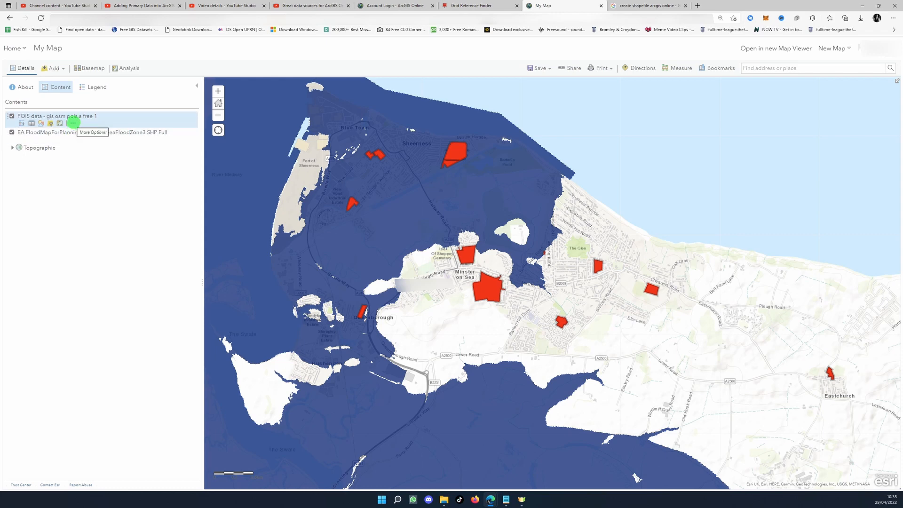
pyautogui.click(73, 122)
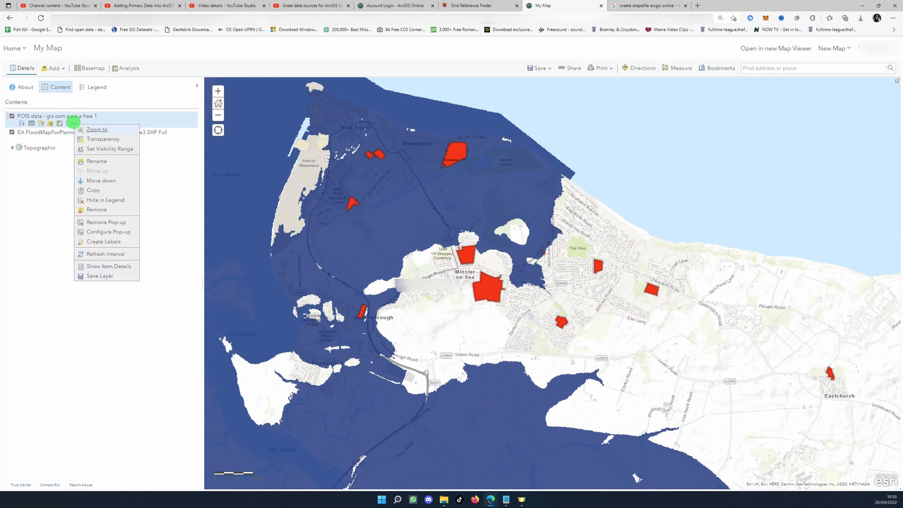
pyautogui.click(106, 242)
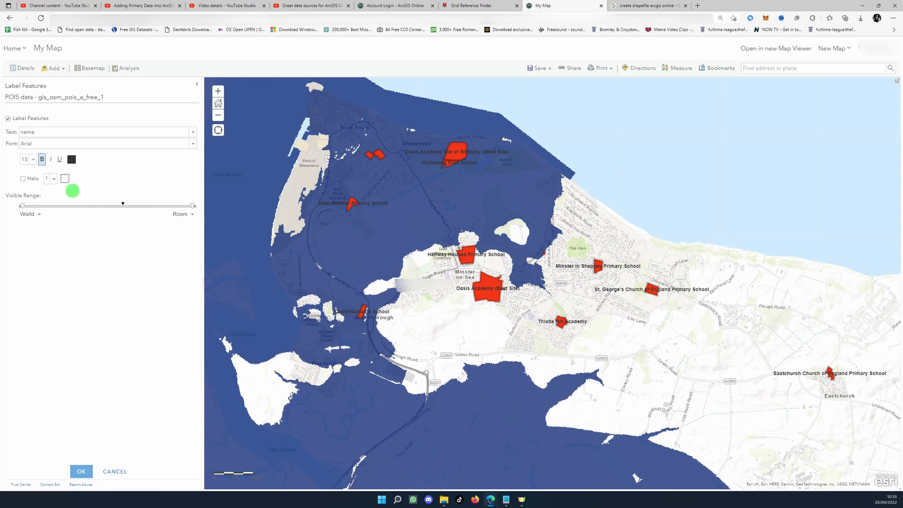
pyautogui.click(23, 178)
pyautogui.click(54, 179)
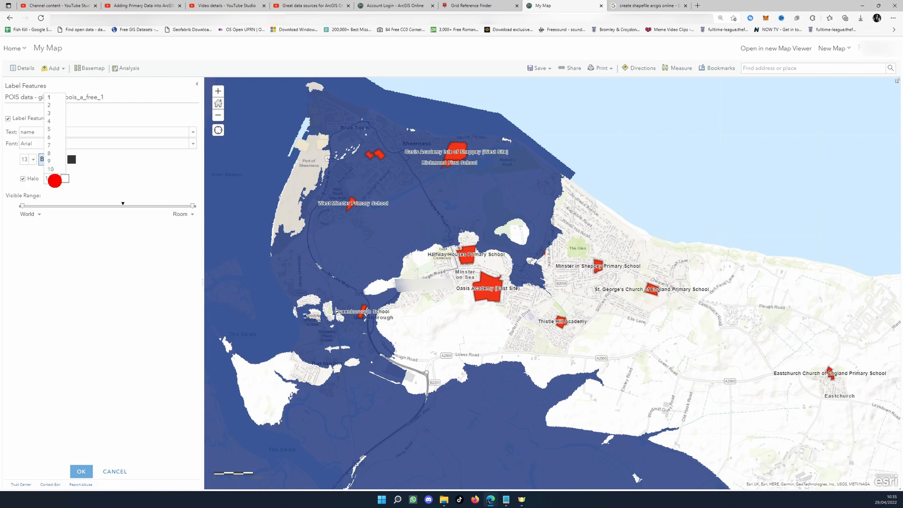
pyautogui.click(55, 105)
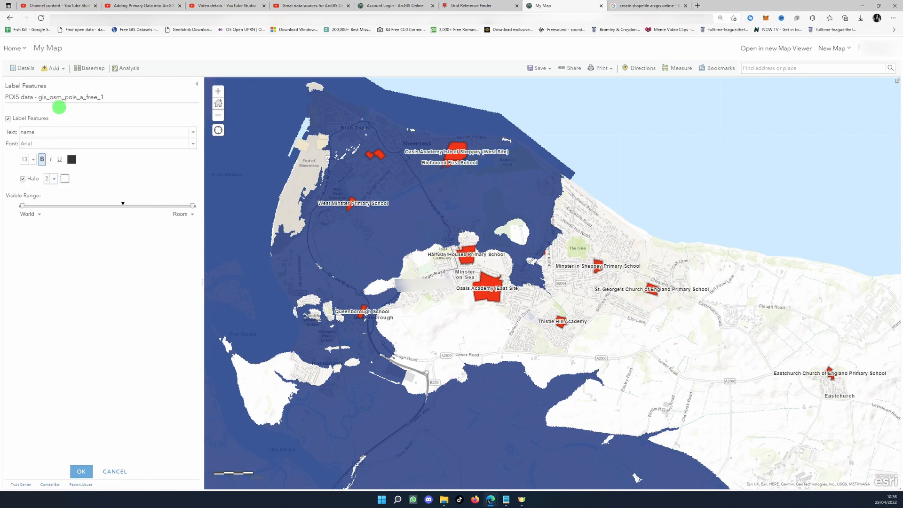
pyautogui.click(81, 472)
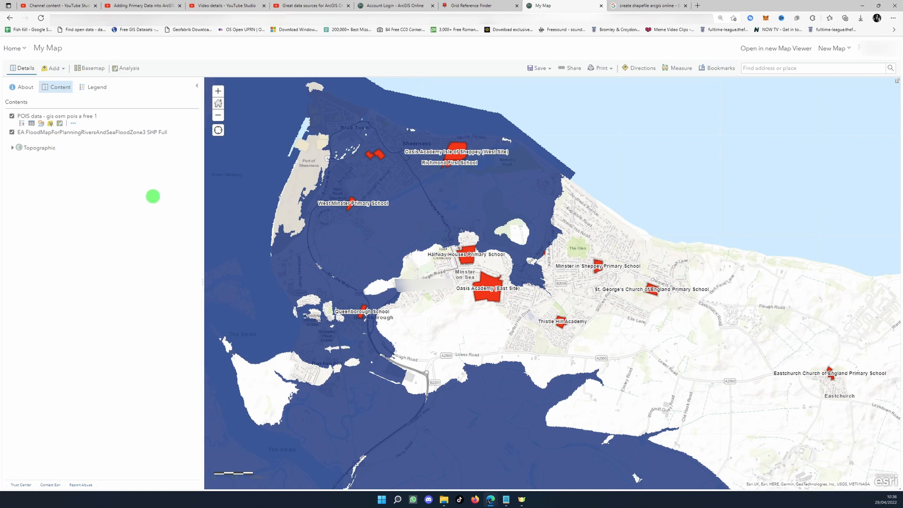
# Rename the POIS data layer to "School Name"
pyautogui.click(73, 123)
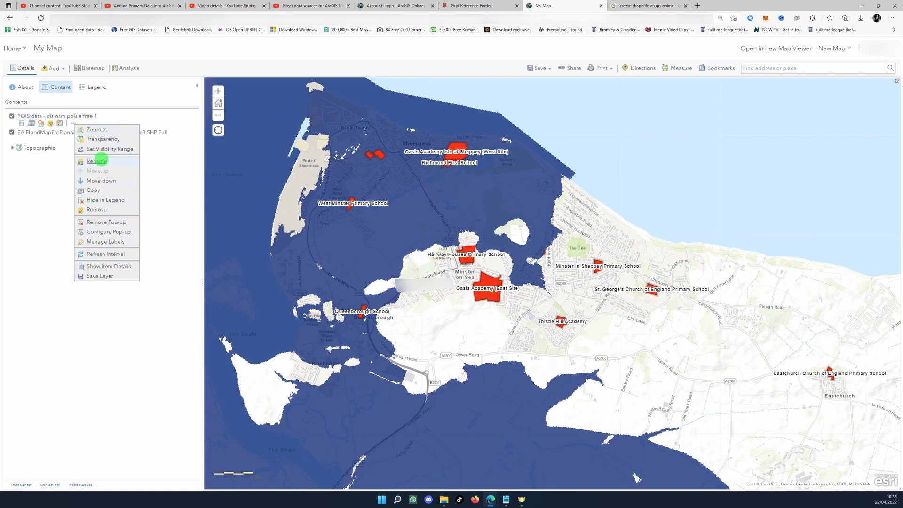
pyautogui.click(97, 161)
pyautogui.moveTo(514, 262); pyautogui.dragTo(376, 252)
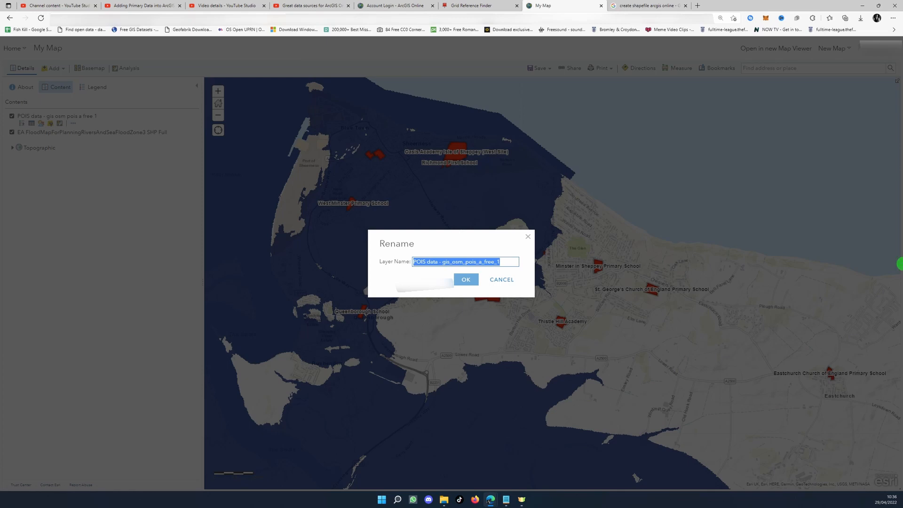
pyautogui.write('School')
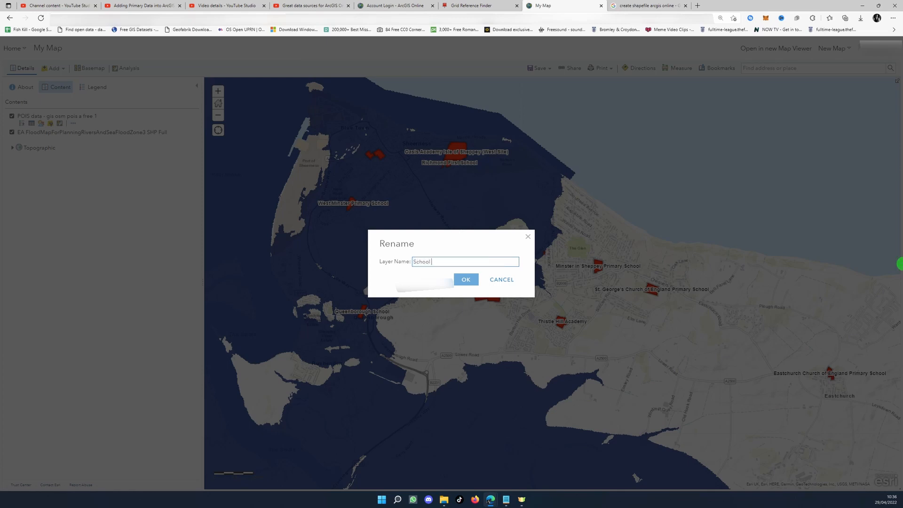
pyautogui.write(' Name')
pyautogui.click(464, 281)
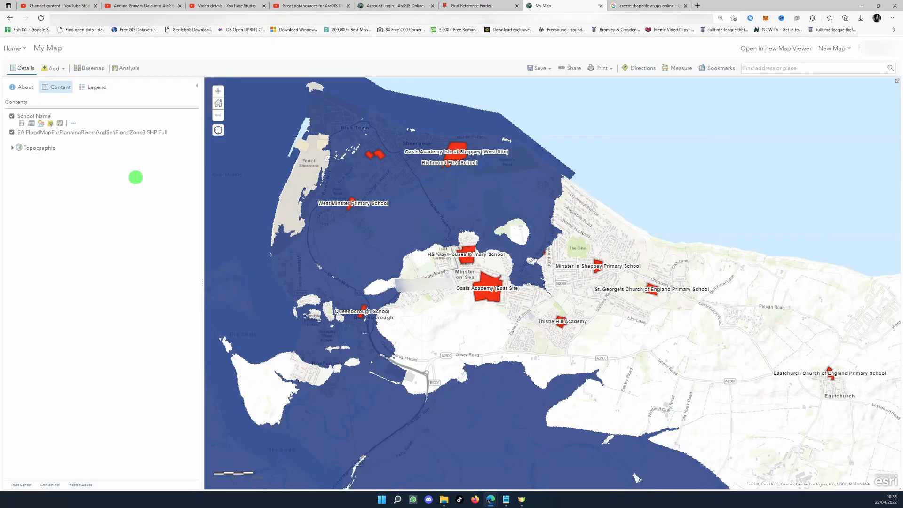
# Rename the EA FloodMapForPlanningRiversAndSeaFloodZone3 layer to "Environment Agency Flood Zone 3"
pyautogui.click(72, 140)
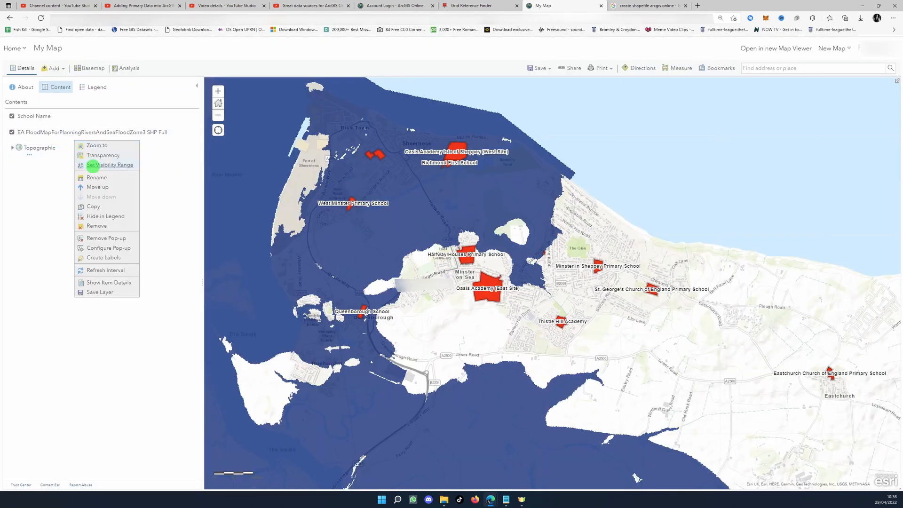
pyautogui.click(97, 177)
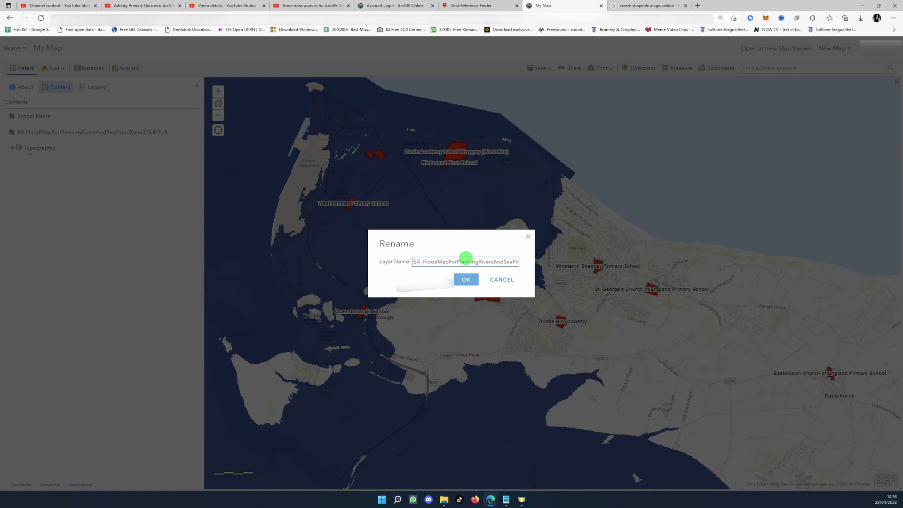
pyautogui.tripleClick(466, 259)
pyautogui.press('BackSpace')
pyautogui.write('Environment A')
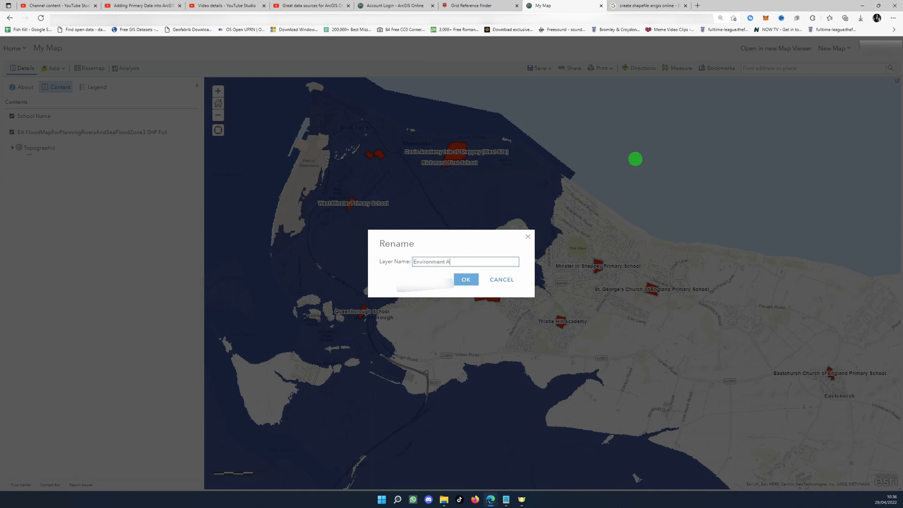
pyautogui.write('gency Flood Zone')
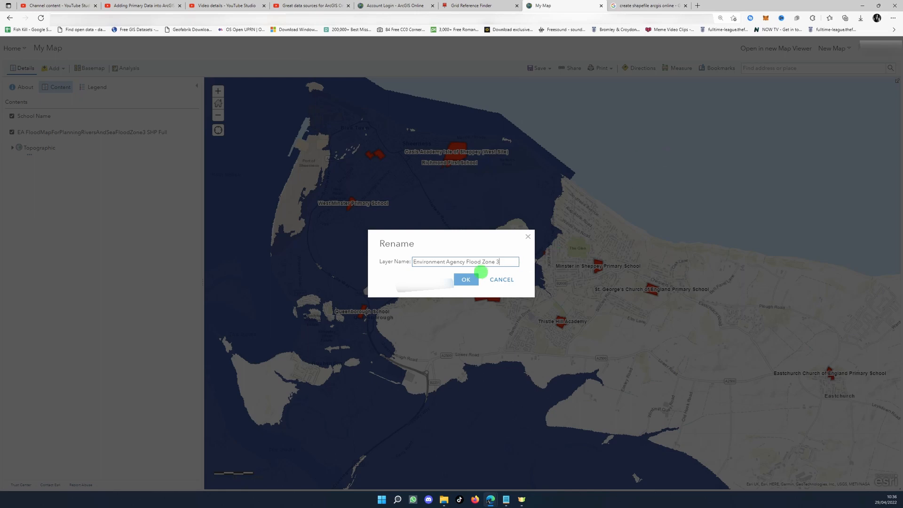
pyautogui.write(' 3')
pyautogui.click(468, 279)
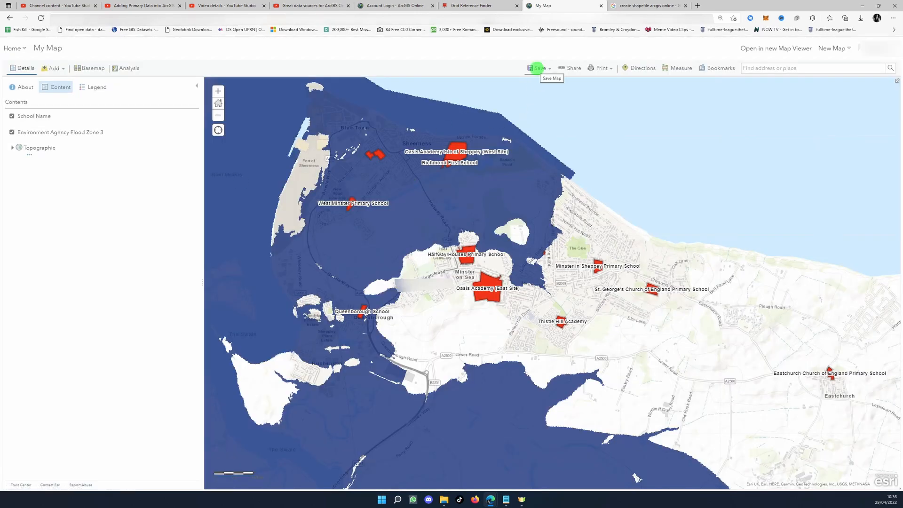
# Start saving the map as a new item titled "Schools within the Flood Zone at the Isle of Sheppey"
pyautogui.click(537, 68)
pyautogui.click(540, 89)
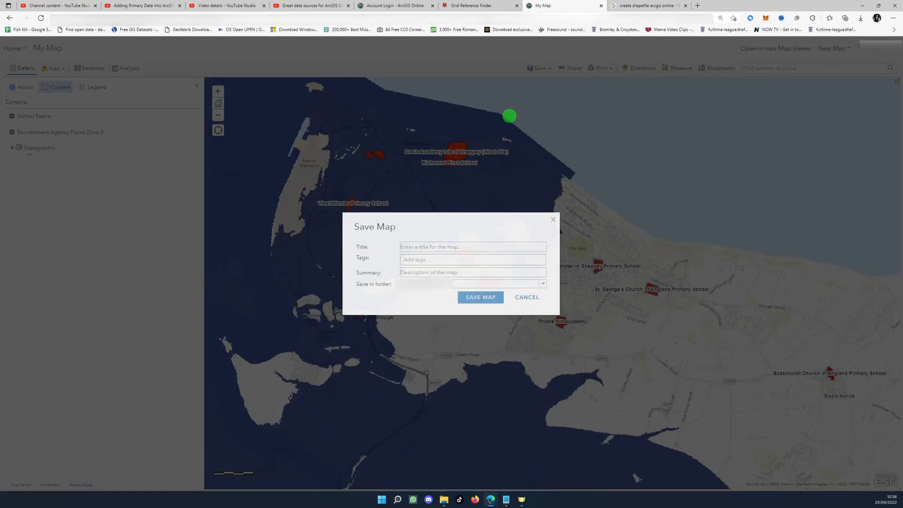
pyautogui.click(448, 245)
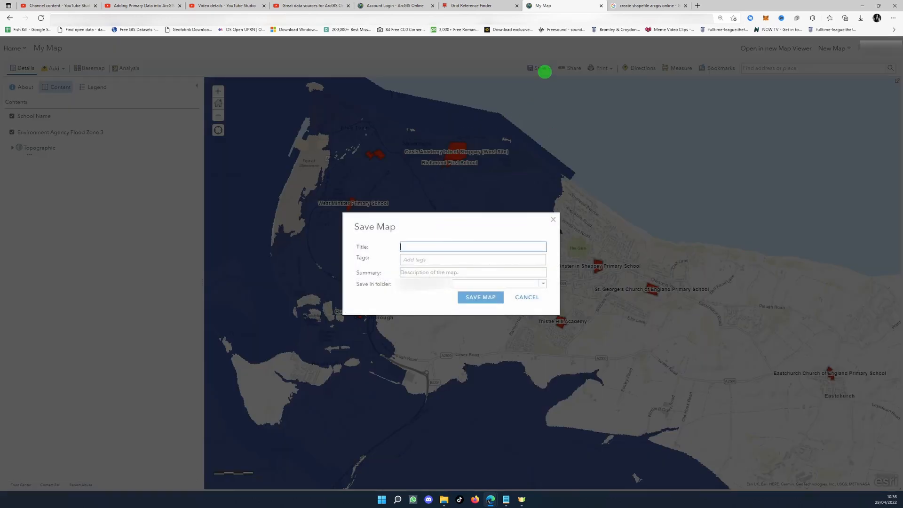
pyautogui.write('Schools within the Flood Zone at the Isle of Sheppey')
# Add the tags "schoo" and "isle of sheppey" to the map and save it
pyautogui.click(426, 259)
pyautogui.write('schoo')
pyautogui.press('Return')
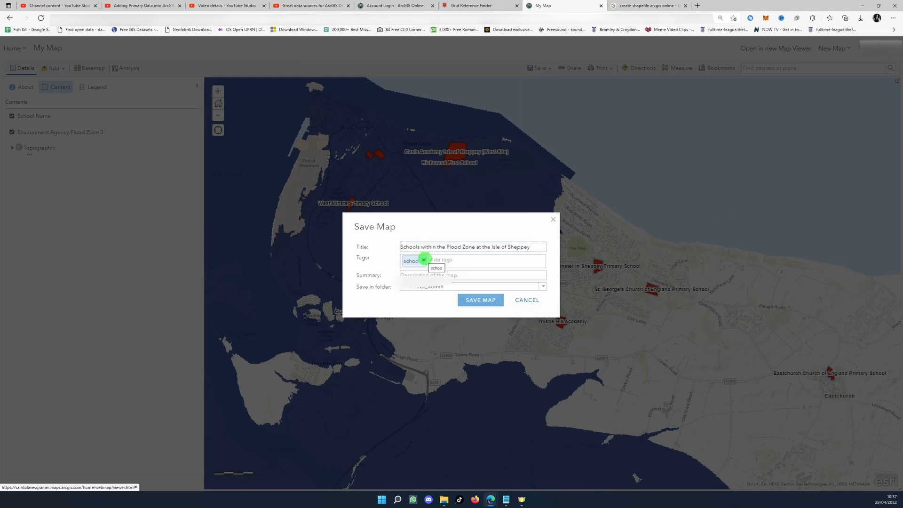
pyautogui.write('isle of sheppey')
pyautogui.press('Return')
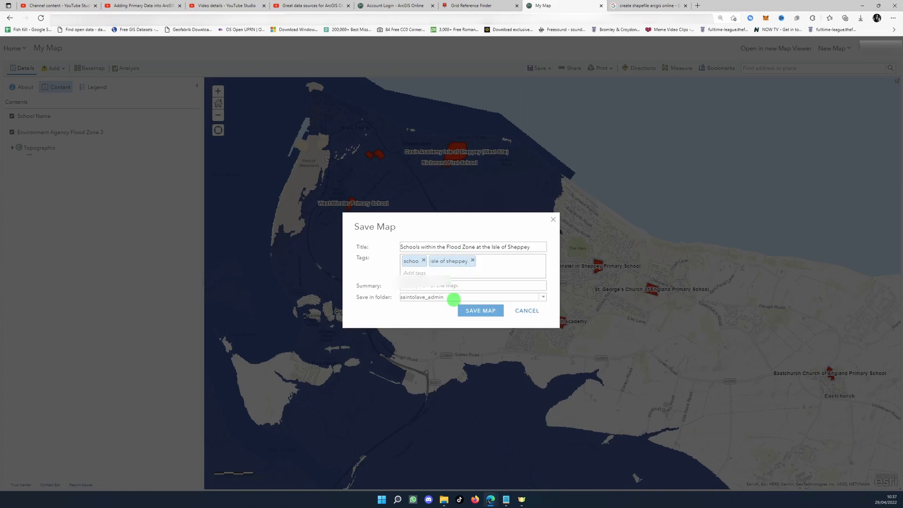
pyautogui.click(491, 309)
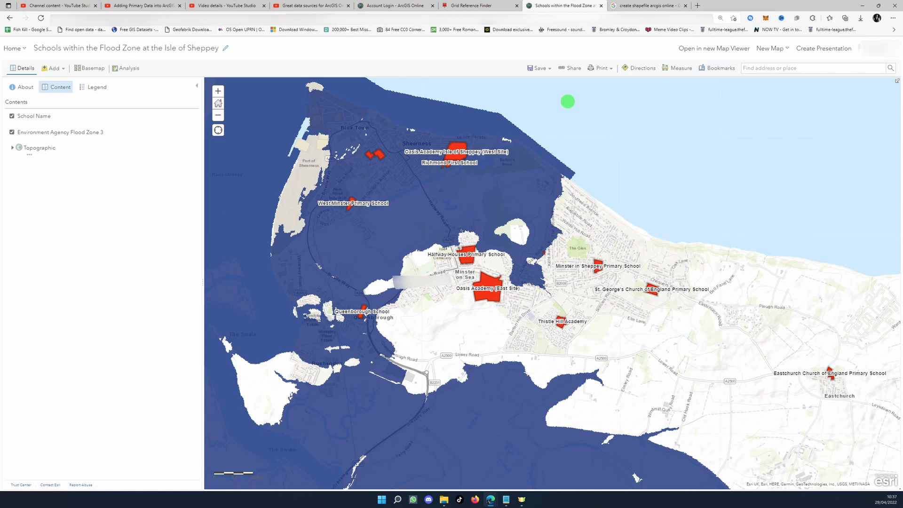
# Generate a printable version of the map with its legend
pyautogui.click(602, 68)
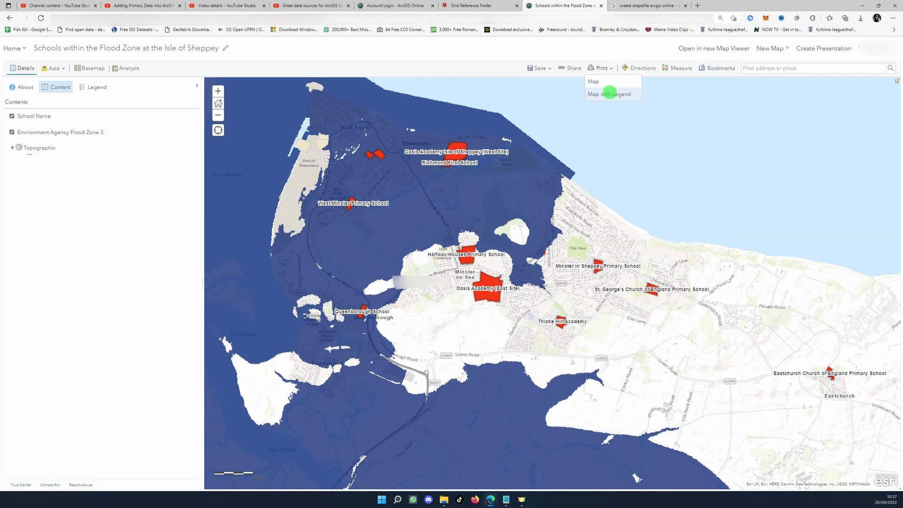
pyautogui.click(609, 93)
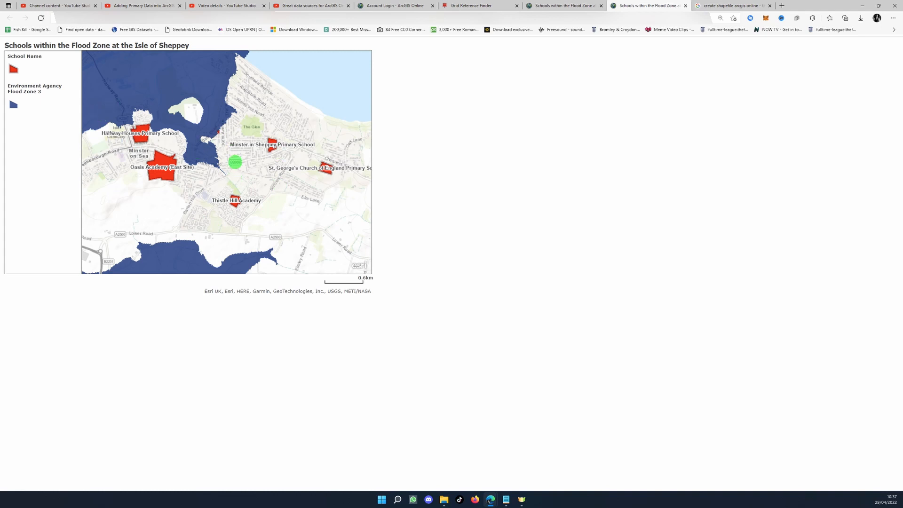
pyautogui.click(280, 139)
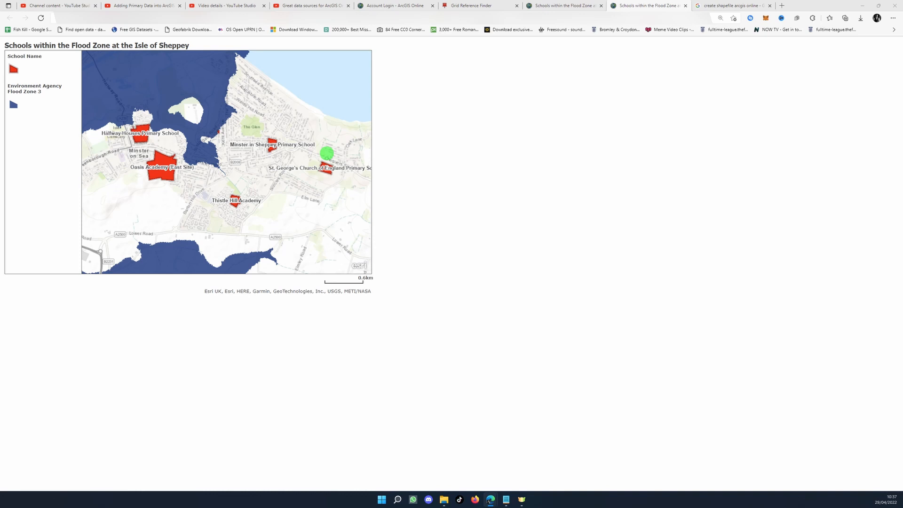
# Set up the map page for printing with Microsoft Print to PDF in landscape layout and show the additional print settings
pyautogui.hotkey('ctrl', 'p')
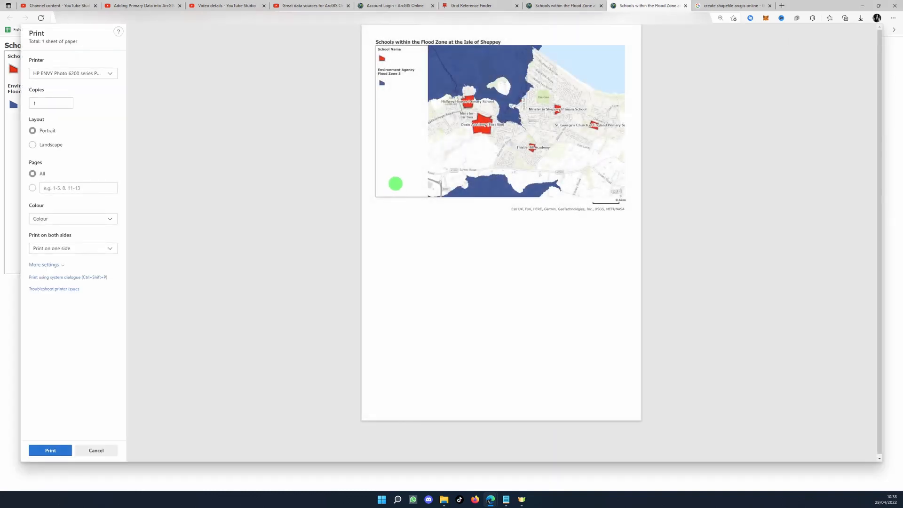
pyautogui.click(89, 73)
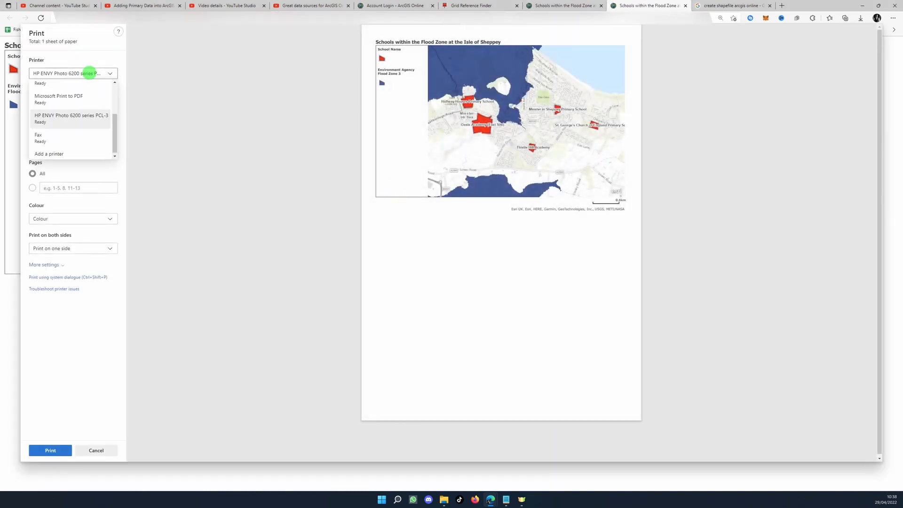
pyautogui.click(70, 95)
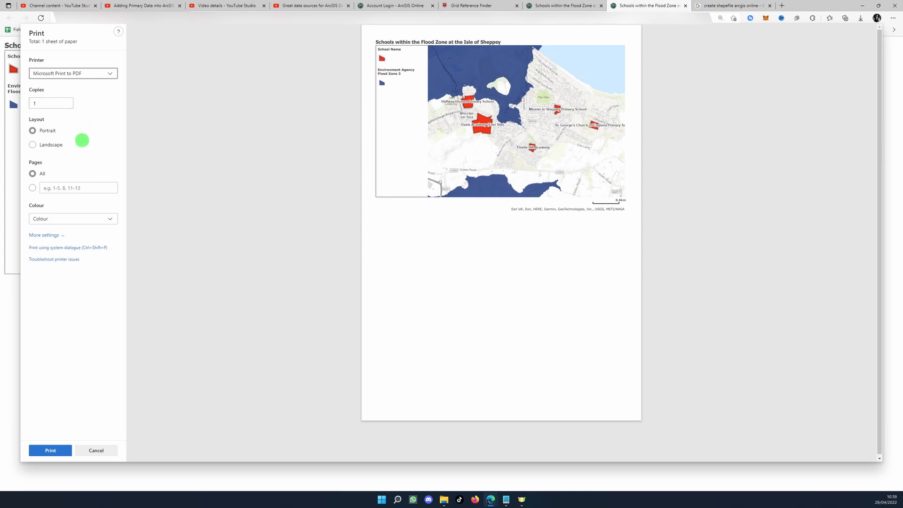
pyautogui.click(51, 144)
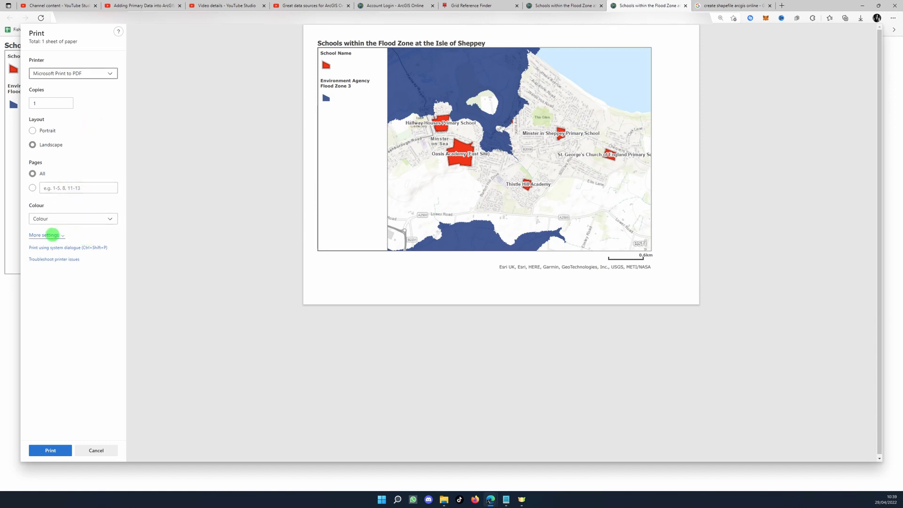
pyautogui.click(52, 234)
pyautogui.scroll(-1, 87, 250)
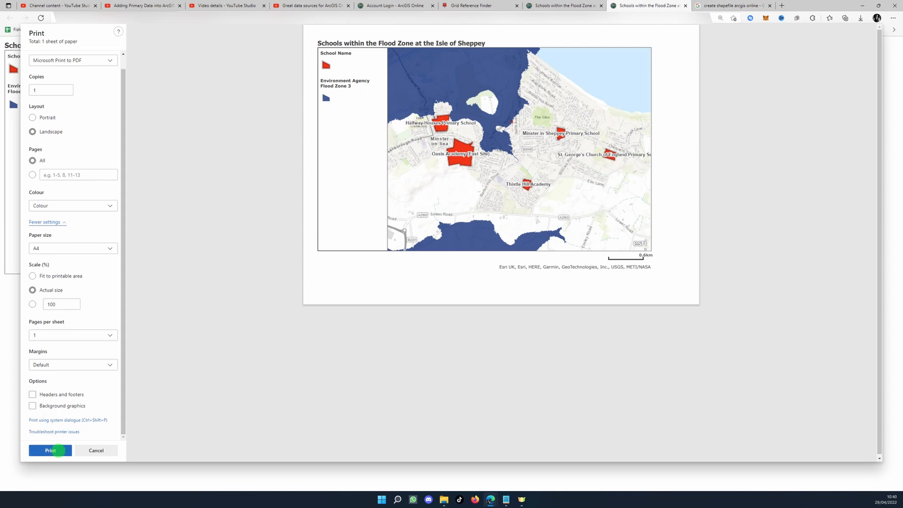
# Print the map to a PDF file named "Isle of Sheppey Flood Zone and School Map v1"
pyautogui.click(51, 450)
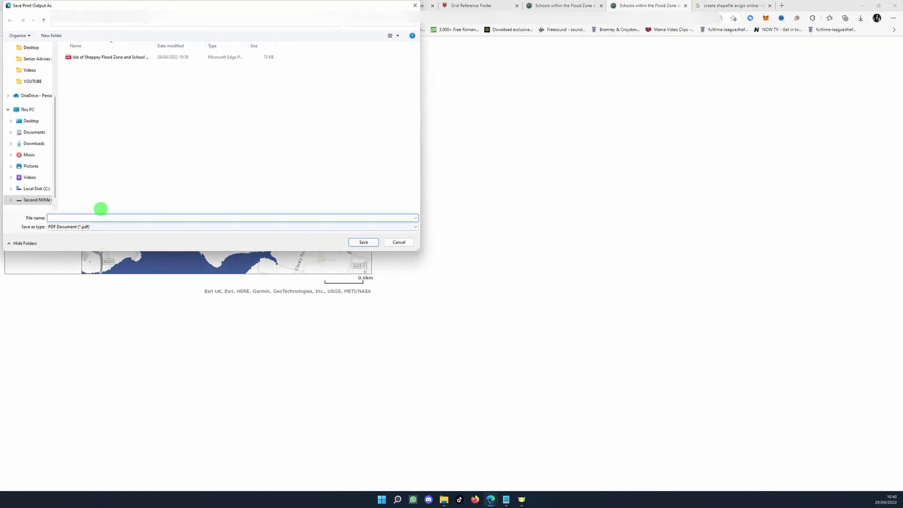
pyautogui.write('Isle of Sheppey Flood Zone and School Map')
pyautogui.write('v1')
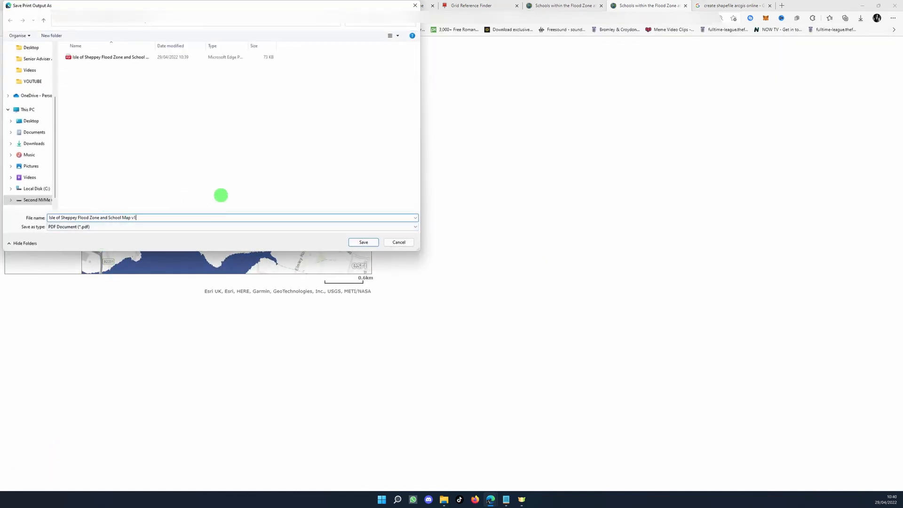
pyautogui.click(366, 243)
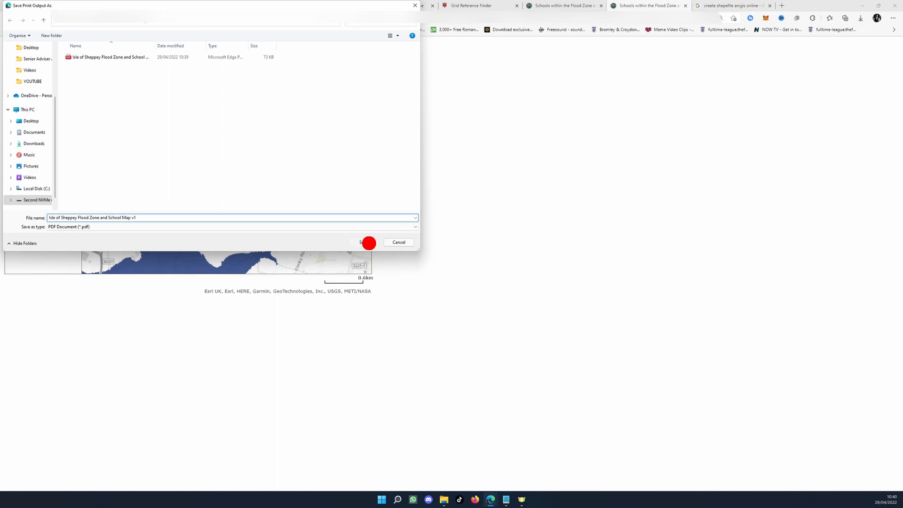